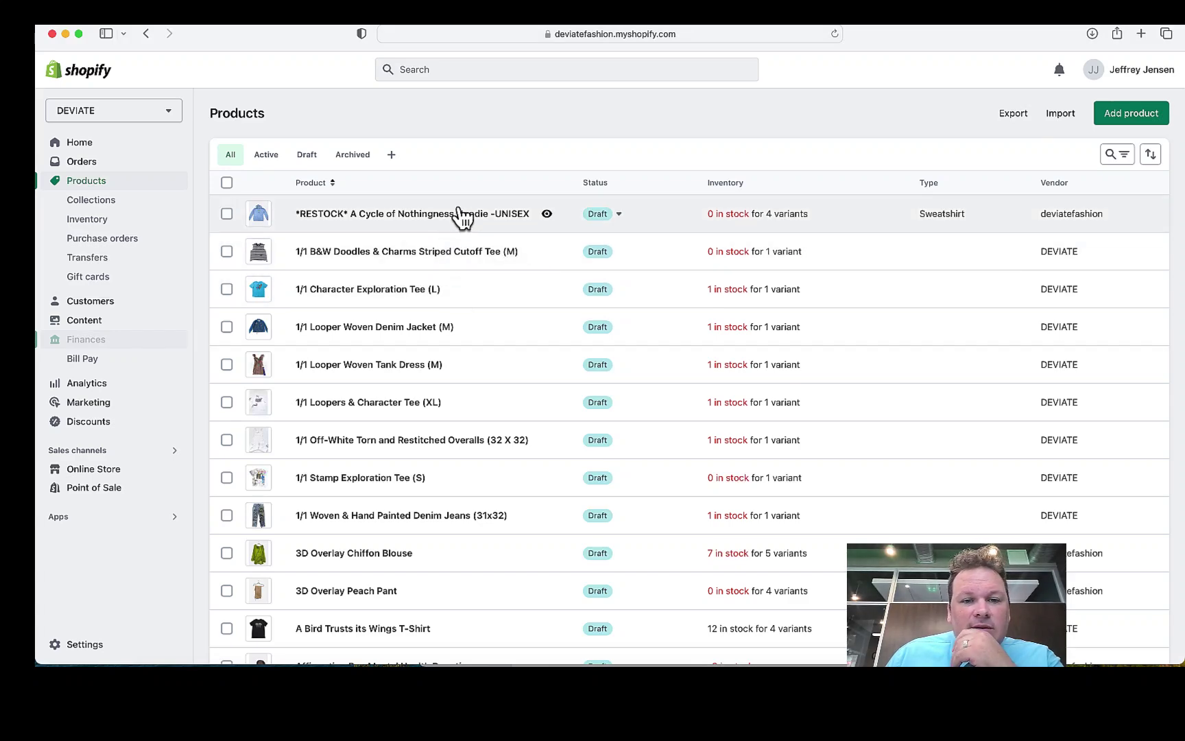
- Open the B&W Doodles & Charms tee instead of the hoodie and reveal its search engine listing fields
left_click(462, 215)
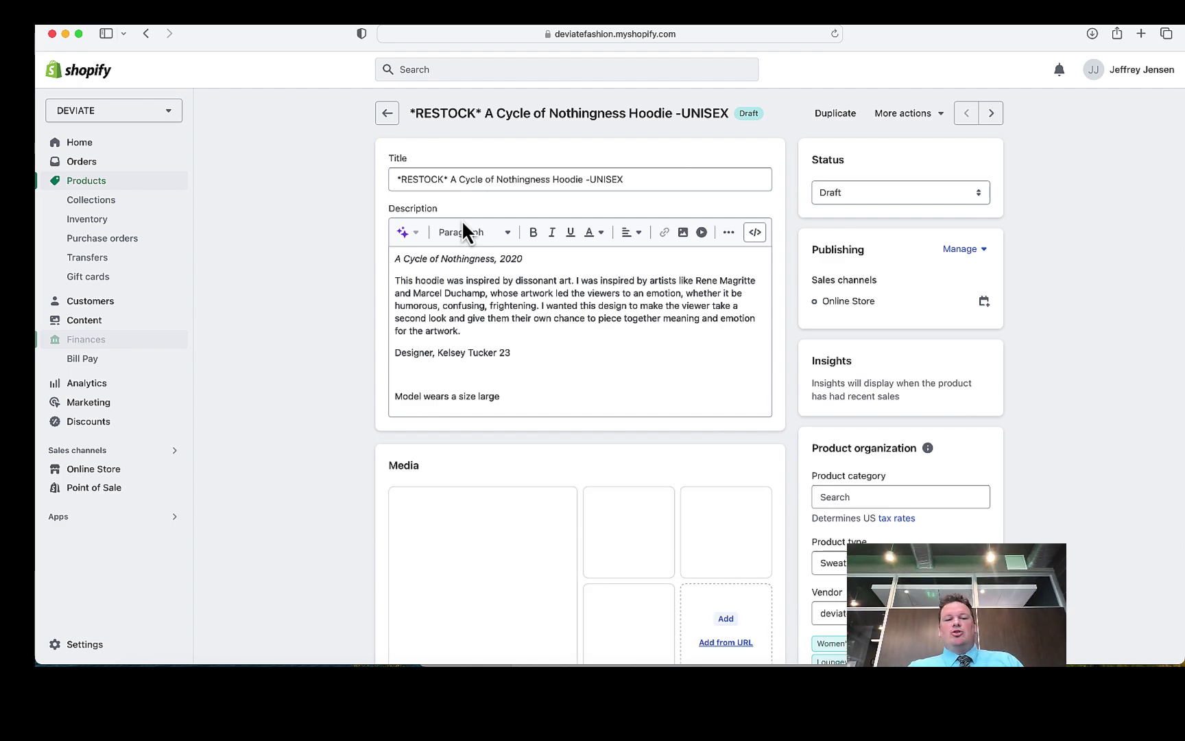
scroll(812, 355, "down", 5)
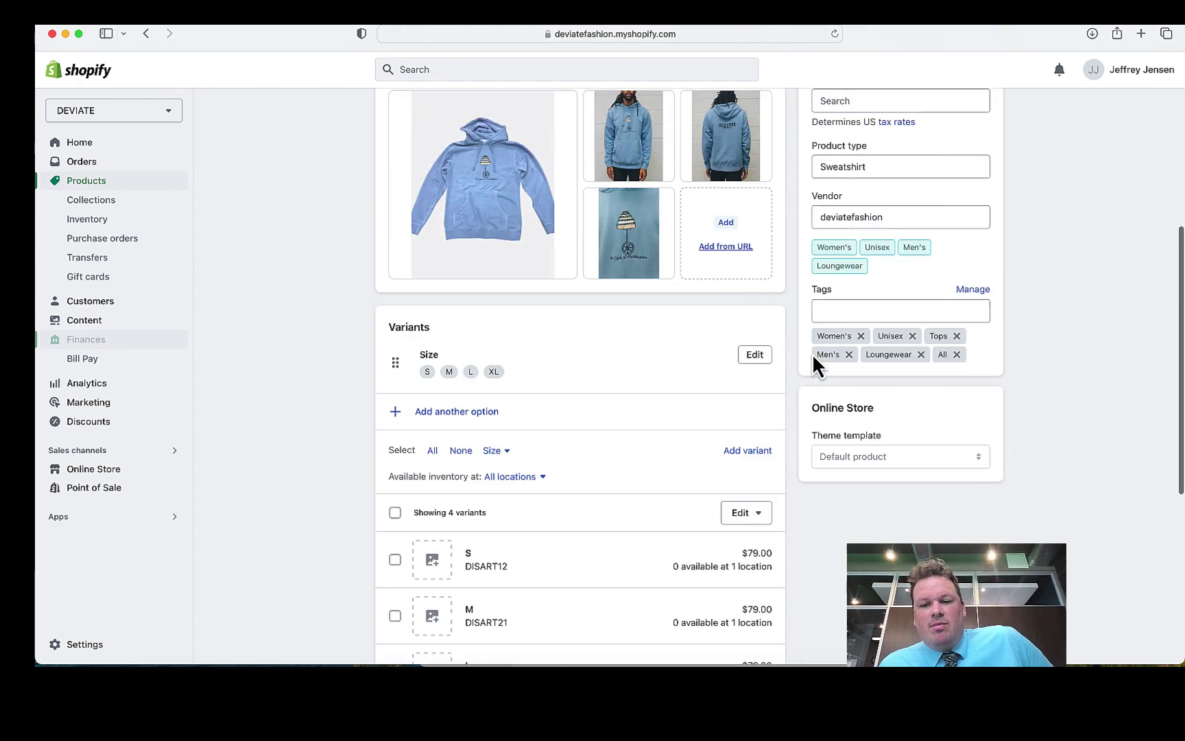
scroll(812, 353, "down", 5)
scroll(812, 361, "down", 1)
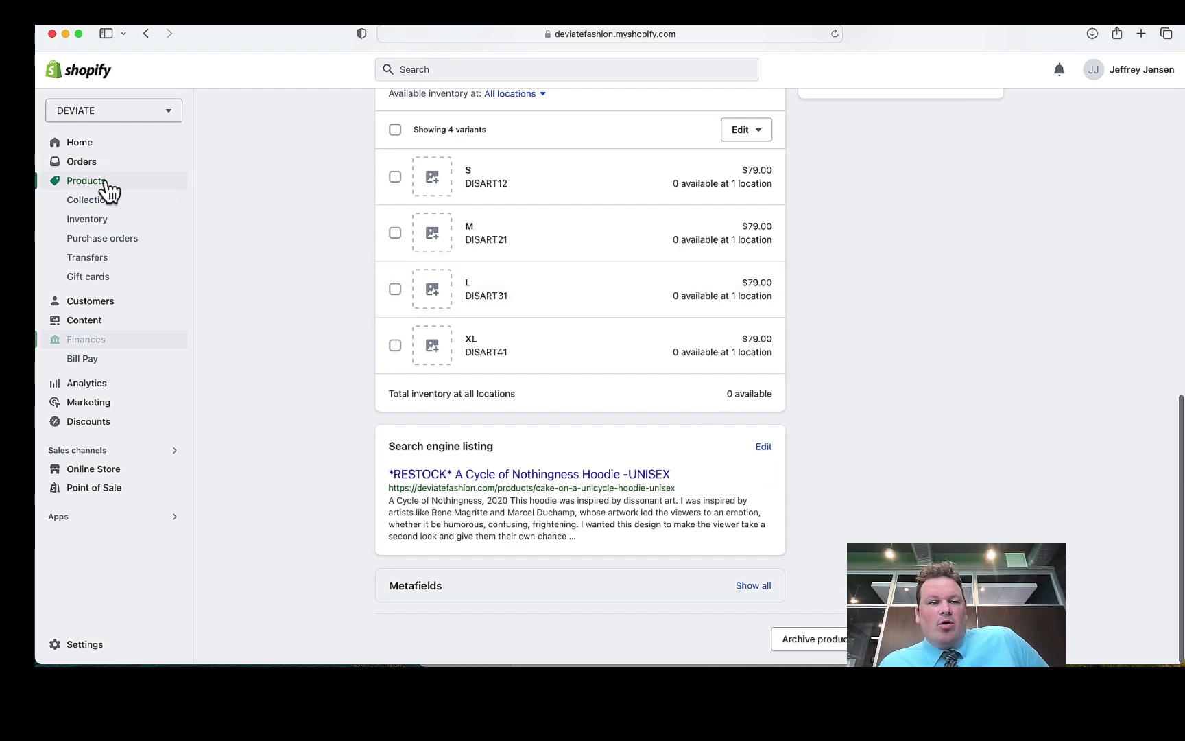
key("super+bracketleft")
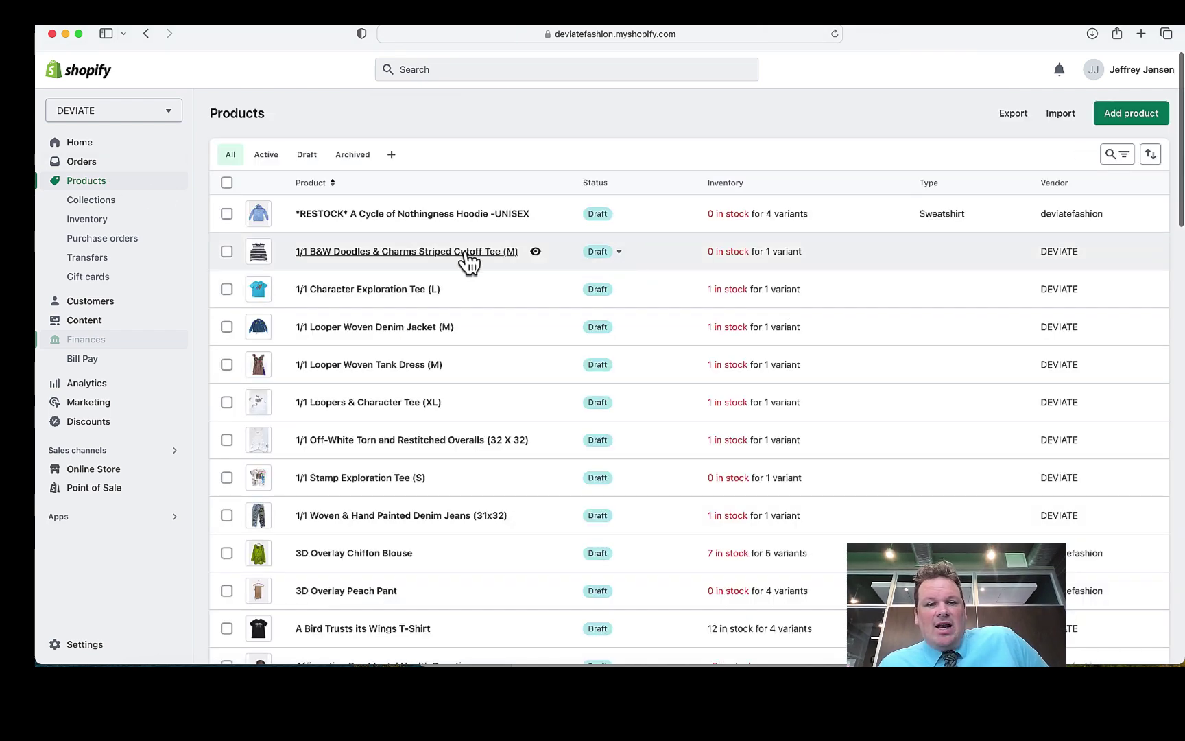
left_click(468, 255)
scroll(685, 305, "down", 10)
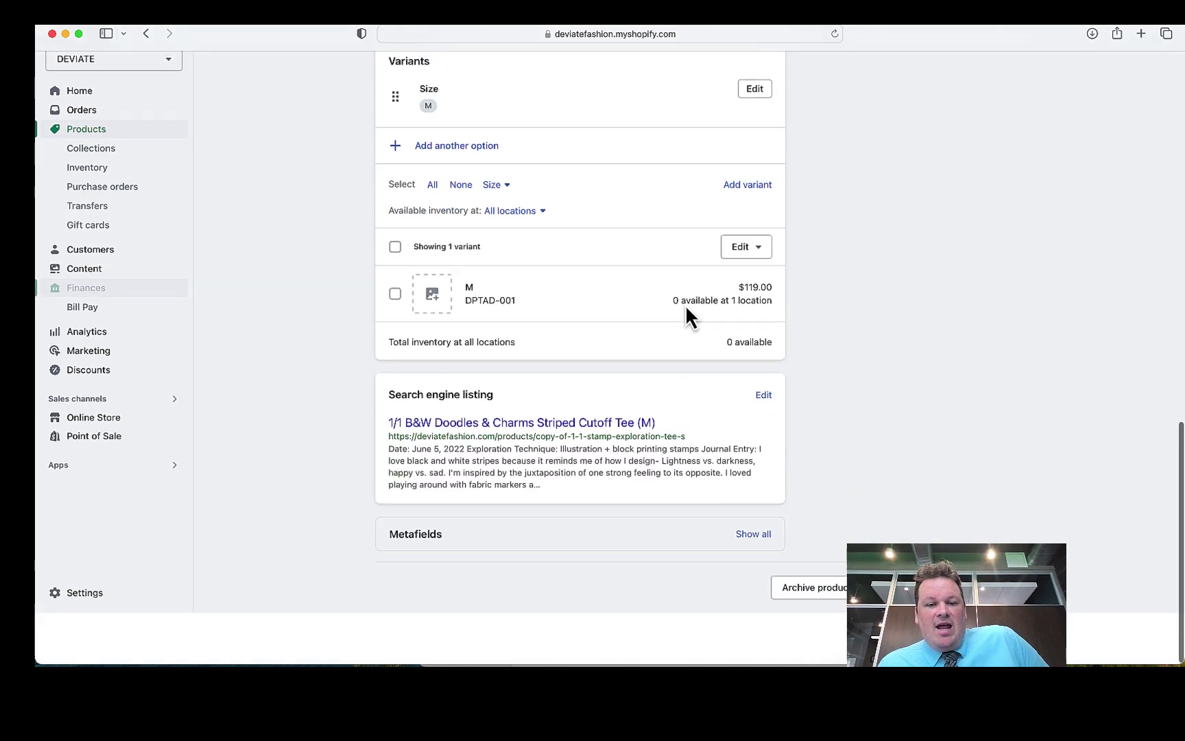
left_click(765, 447)
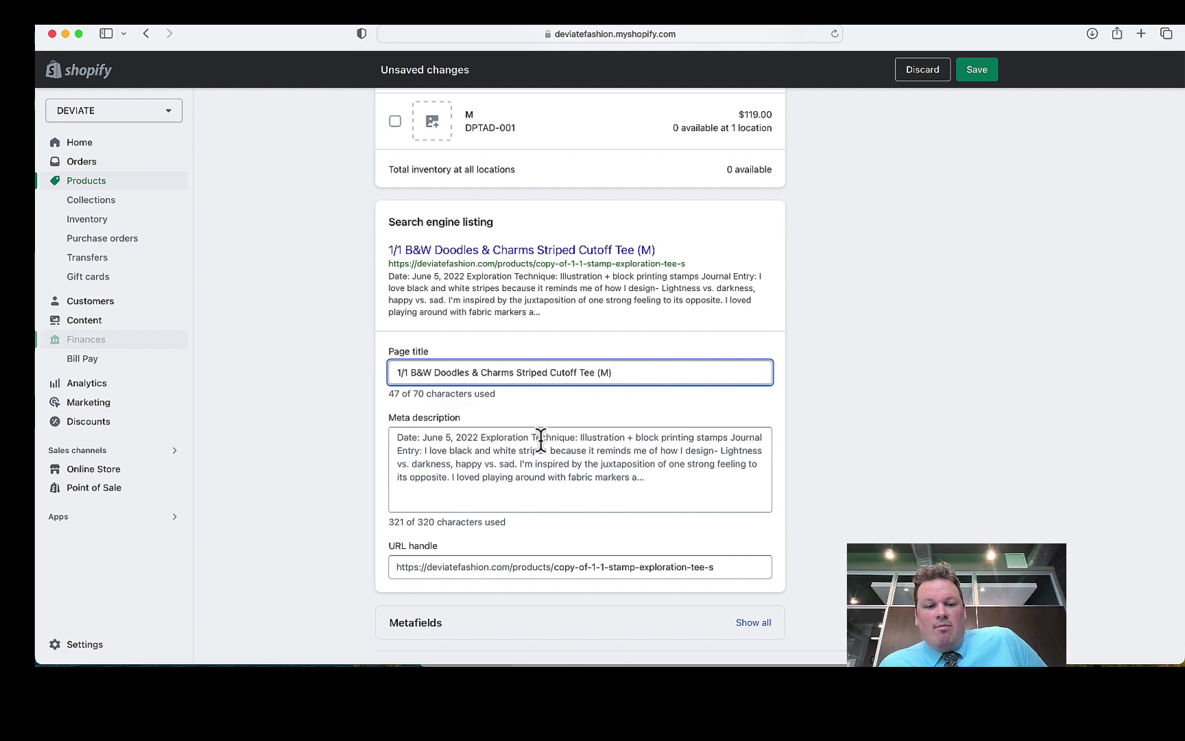
scroll(587, 454, "up", 5)
scroll(587, 457, "up", 10)
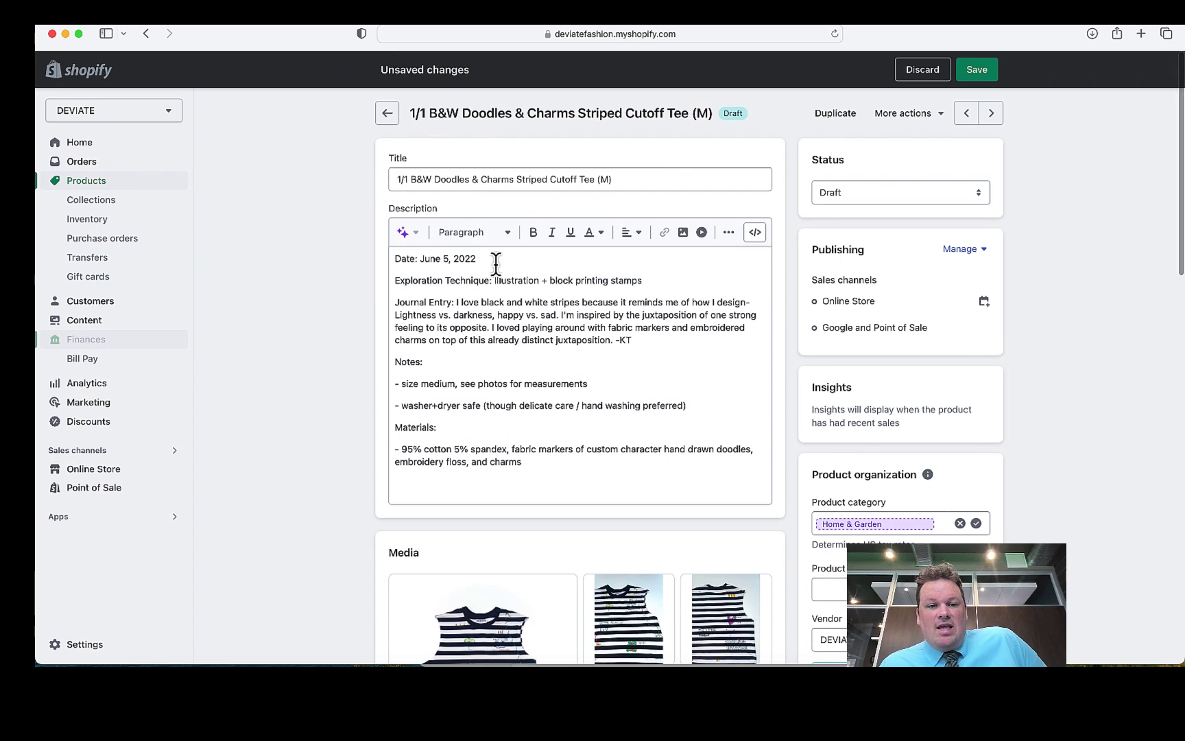
- Check the heading levels for the Exploration Technique line and peek at the description generator, changing nothing
triple_click(395, 259)
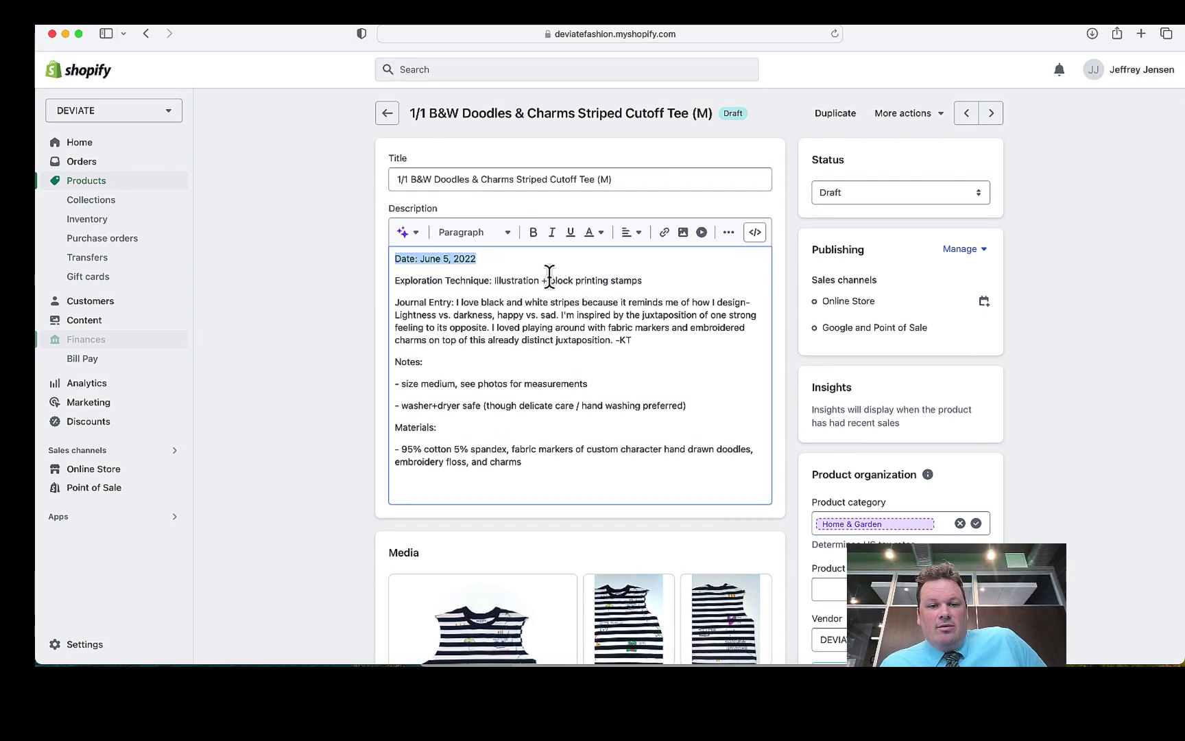
left_click_drag(642, 281, 398, 283)
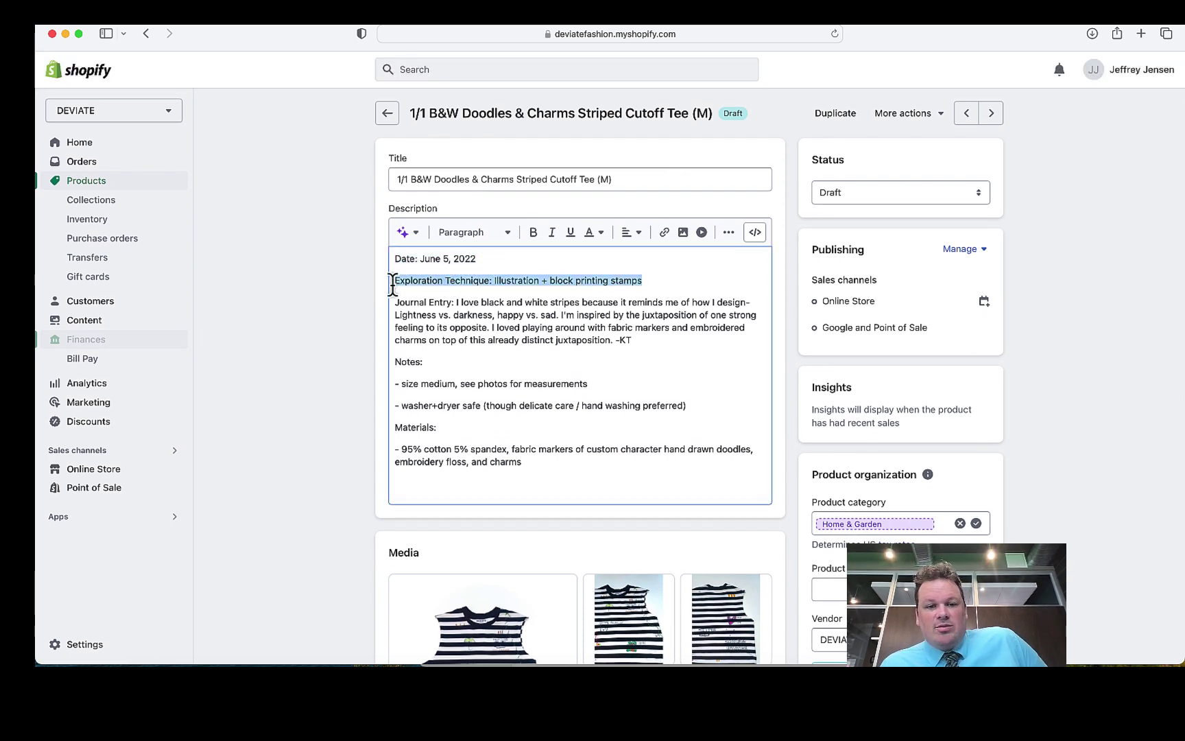
left_click(501, 233)
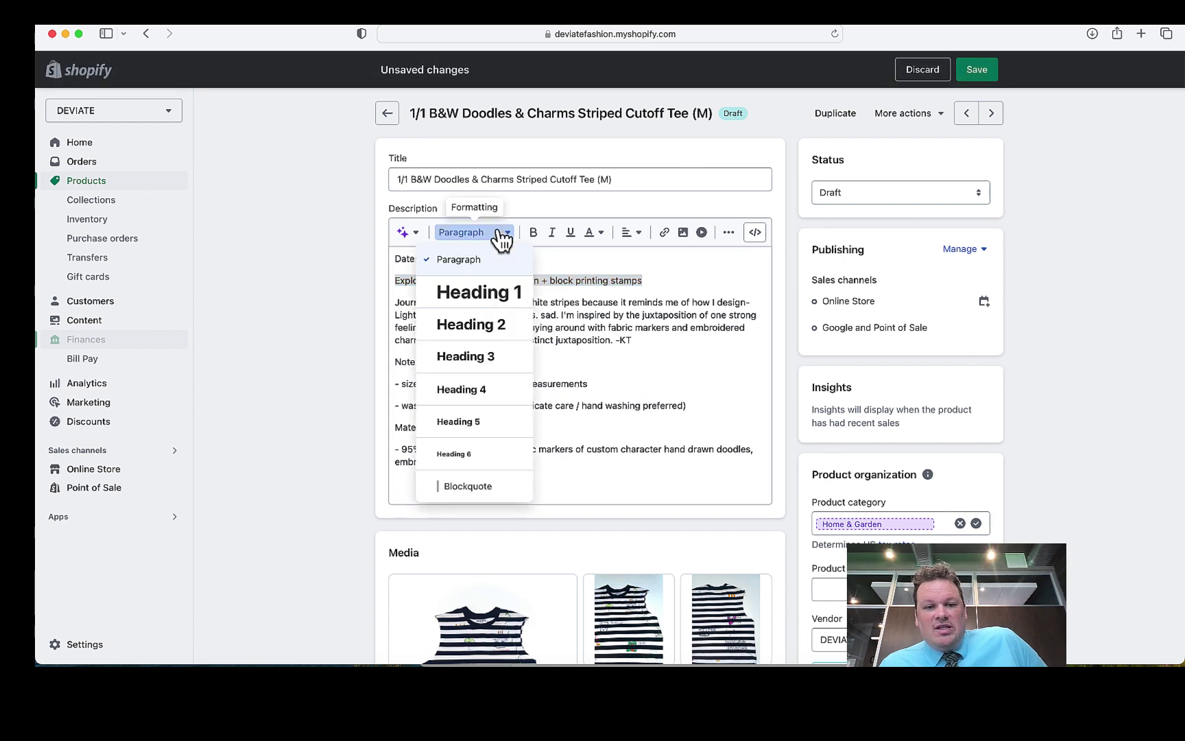
left_click(684, 315)
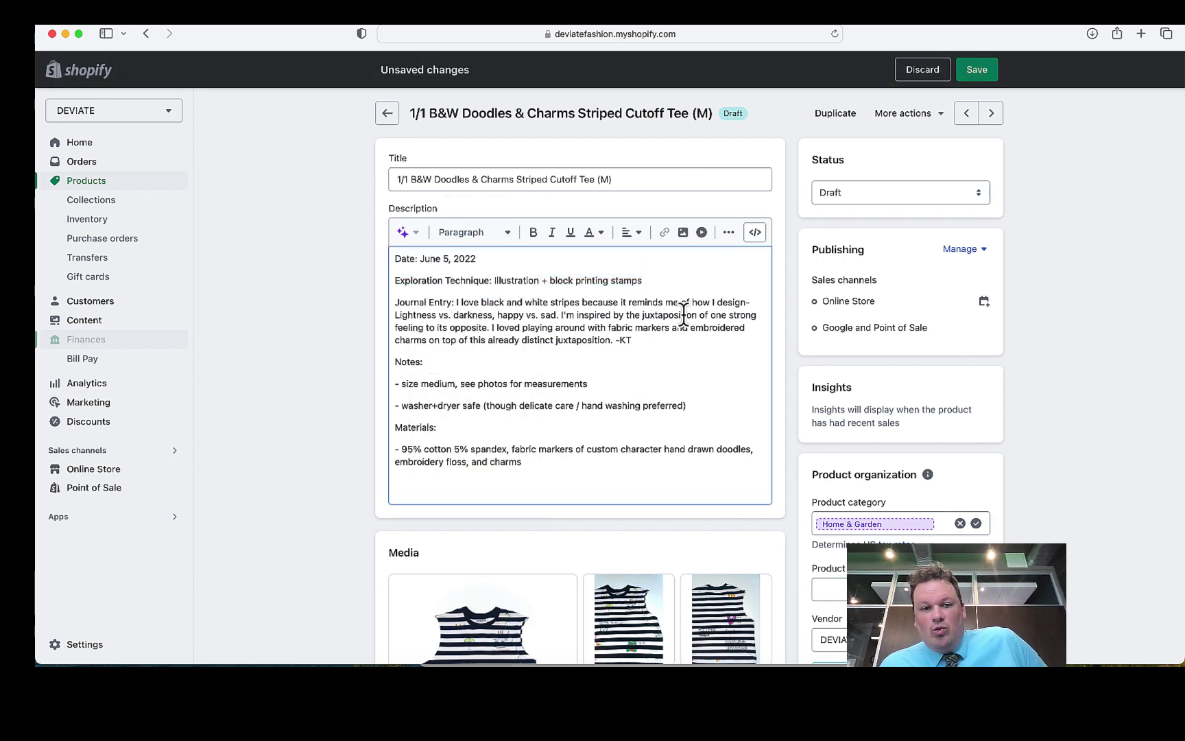
left_click(413, 236)
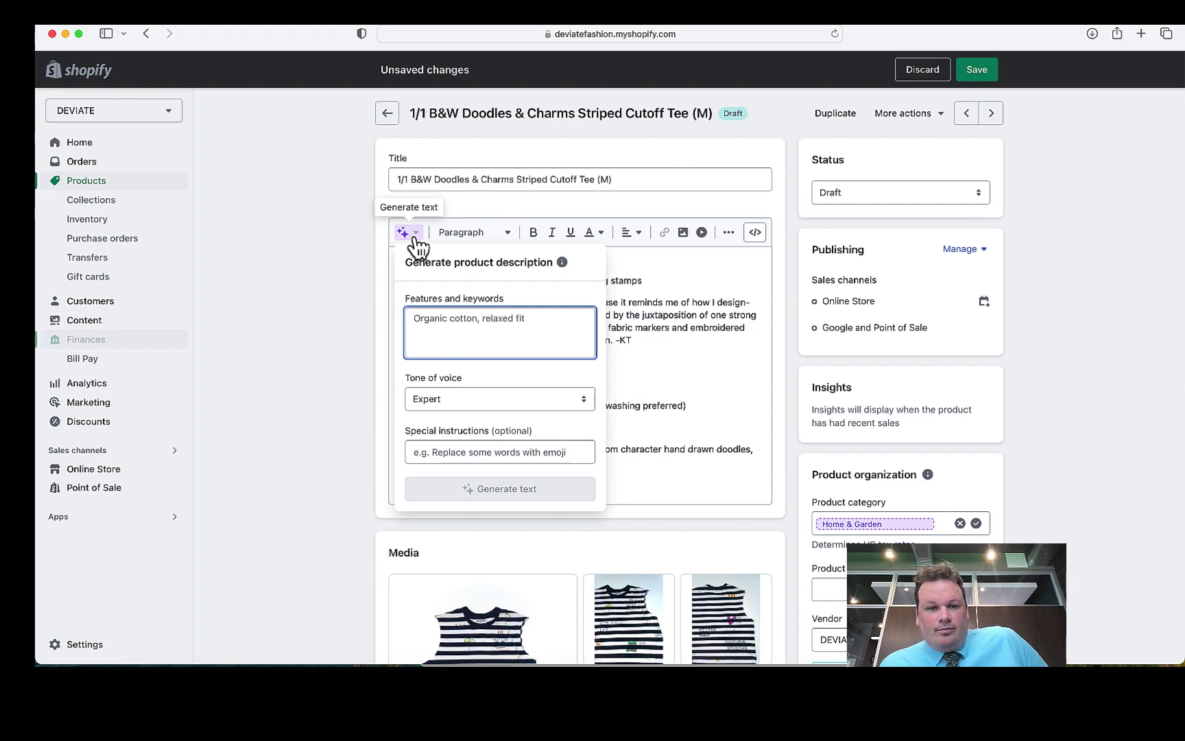
left_click(632, 306)
scroll(631, 310, "down", 15)
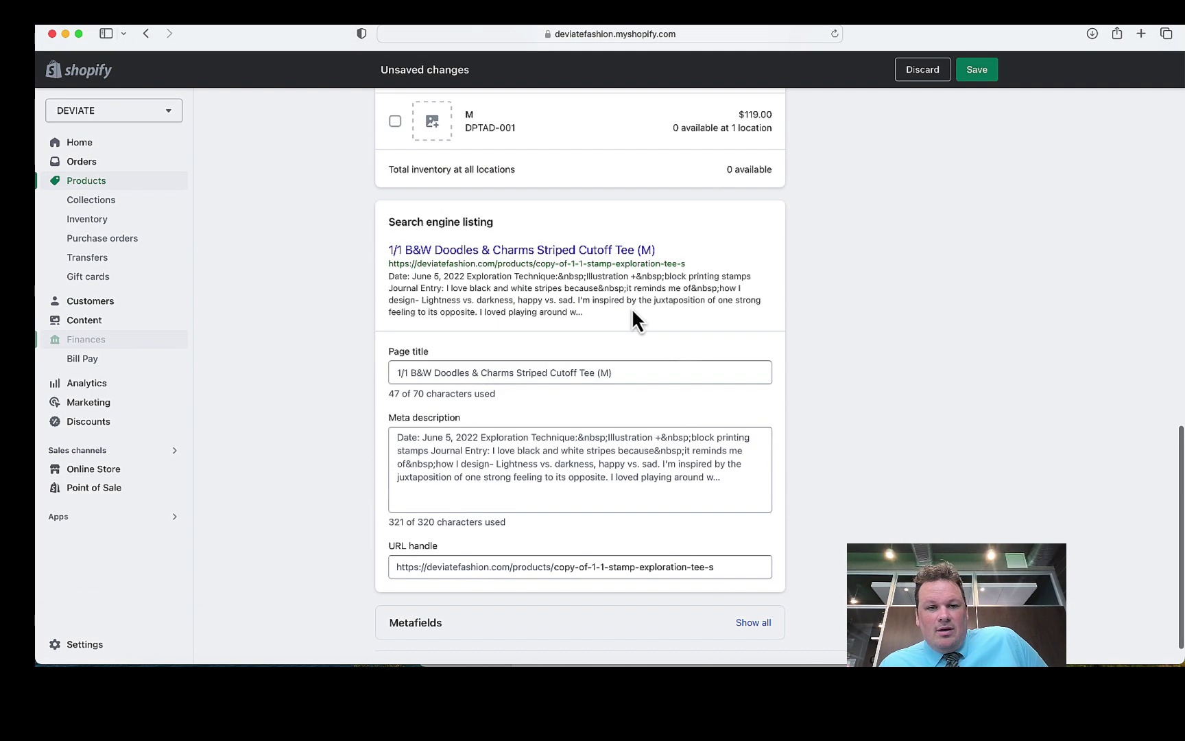
- View the tee's full meta description, then discard all unsaved product changes
left_click(487, 448)
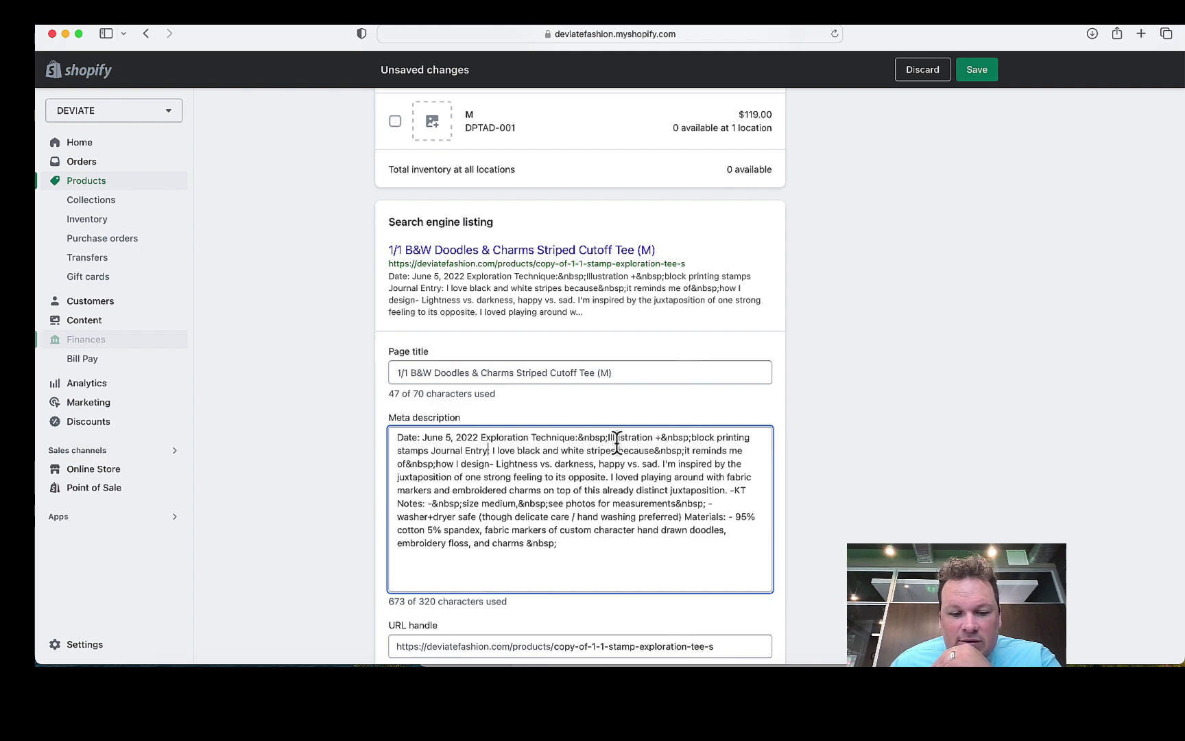
scroll(618, 443, "down", 3)
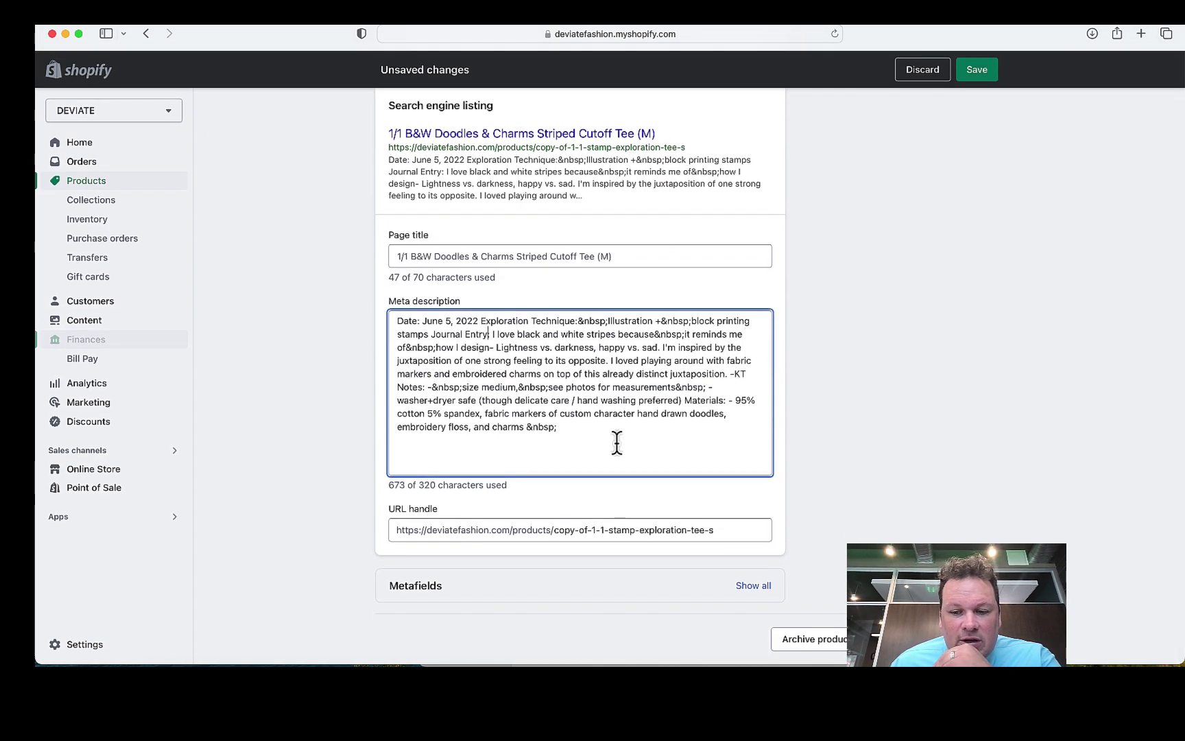
scroll(617, 443, "up", 10)
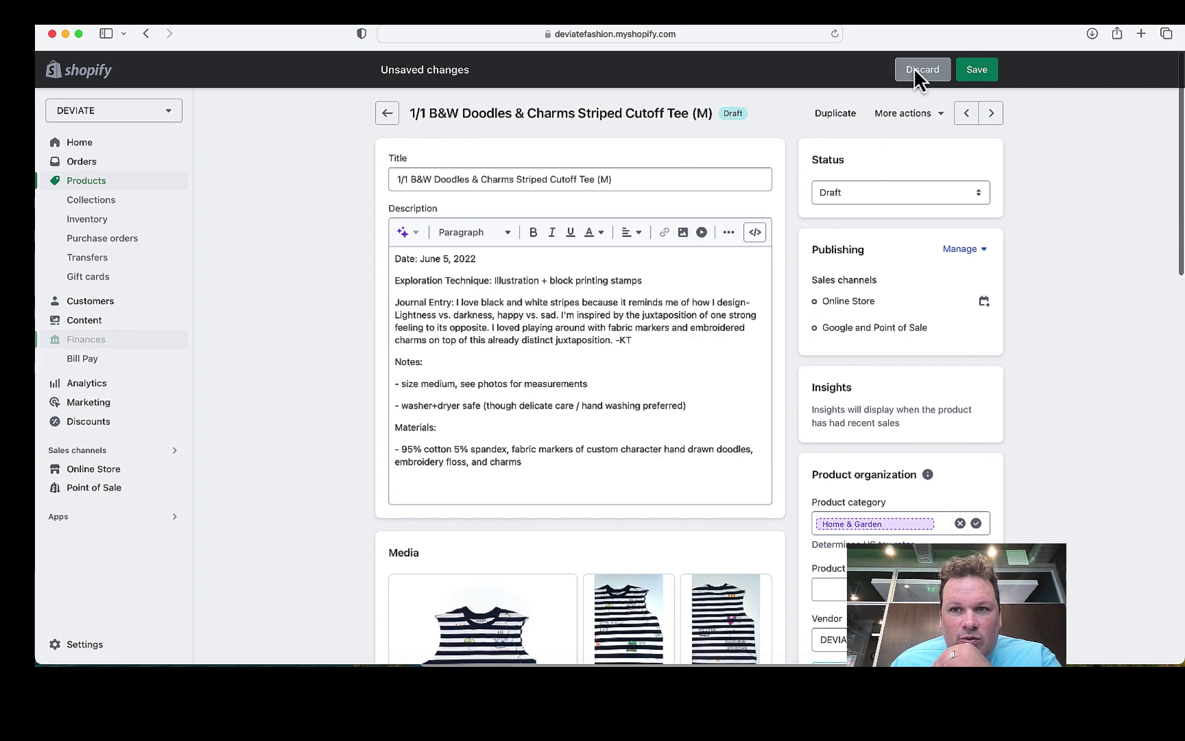
left_click(914, 70)
- Confirm the discard, then open the FGI Rising Star Finalists 2023 blog post's editable SEO fields
left_click(748, 404)
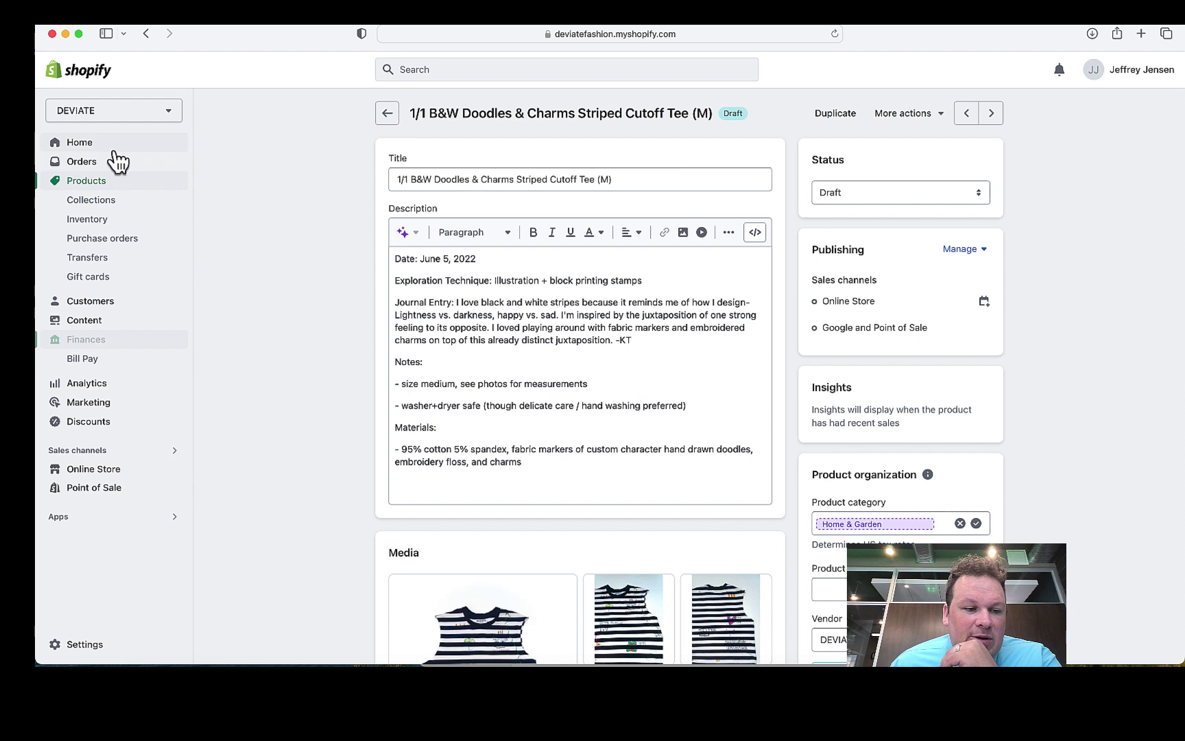
left_click(107, 472)
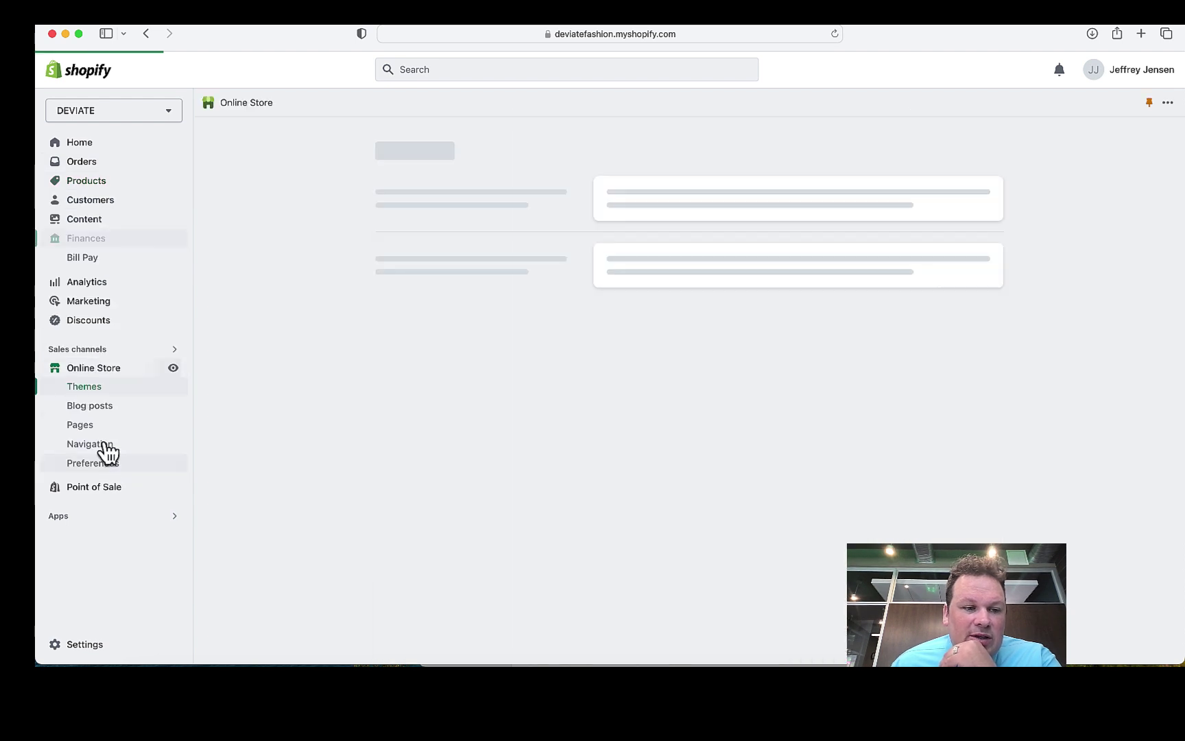
left_click(108, 410)
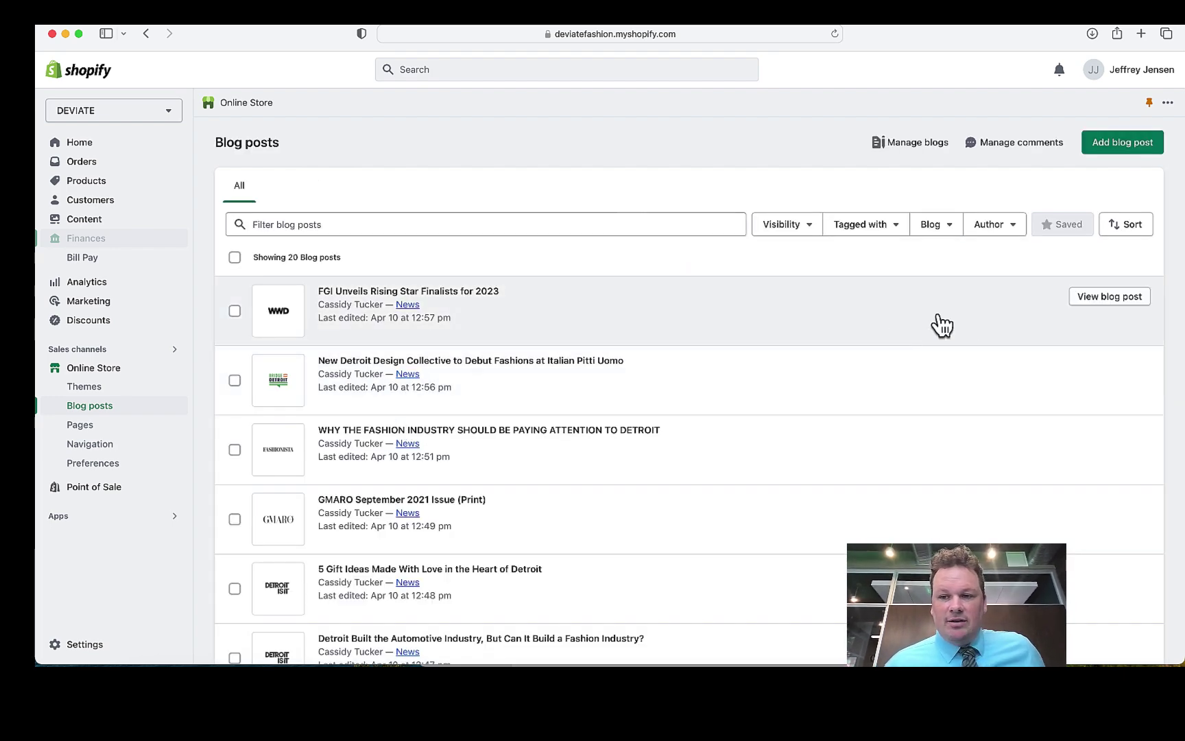
left_click(565, 311)
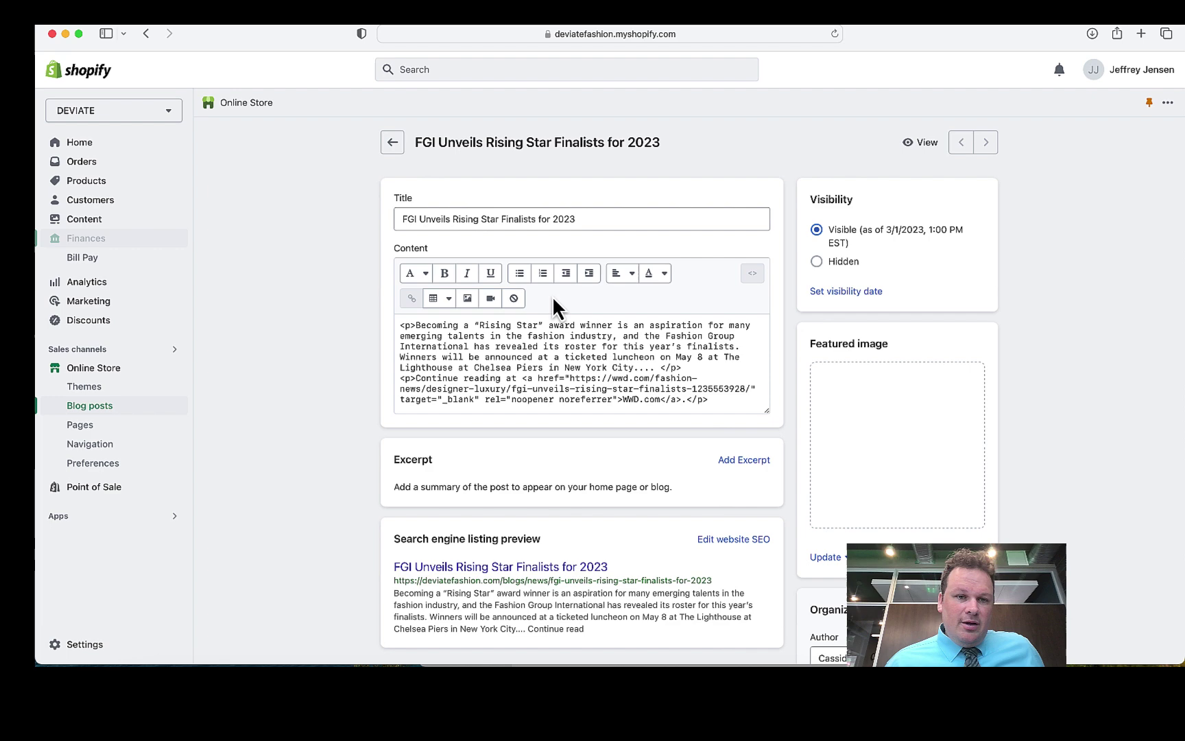
scroll(968, 385, "down", 5)
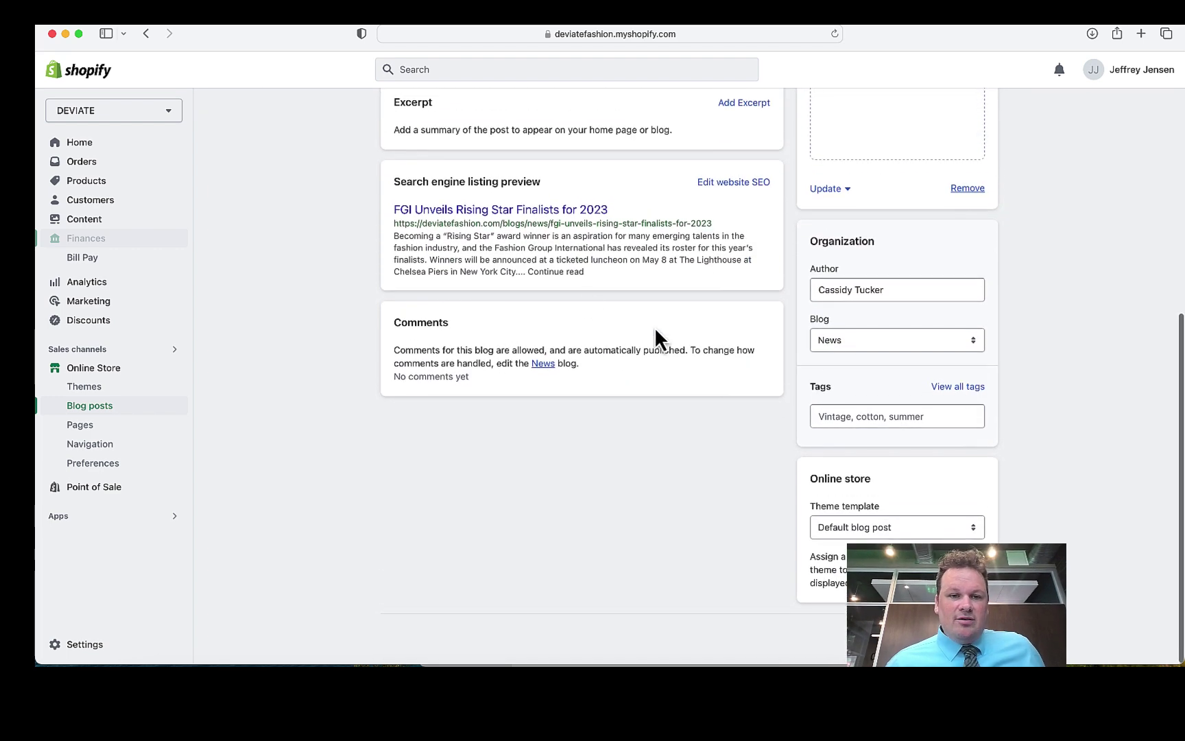
left_click(736, 182)
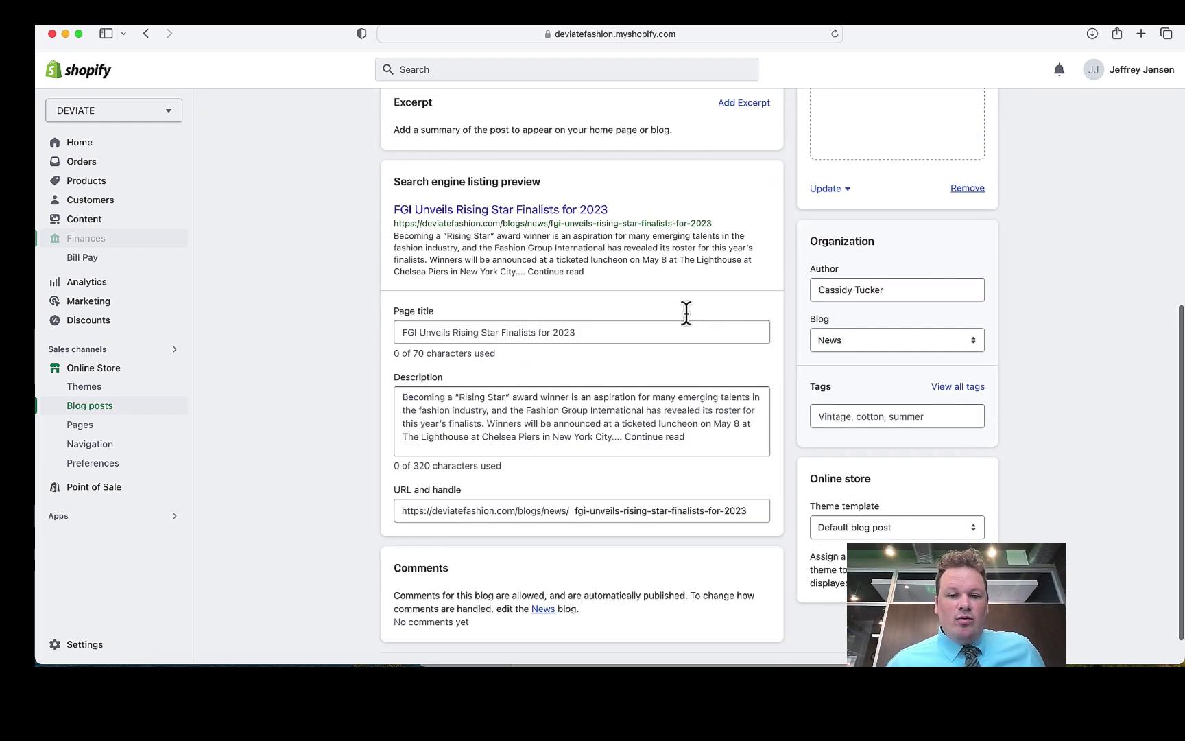
key("super+t")
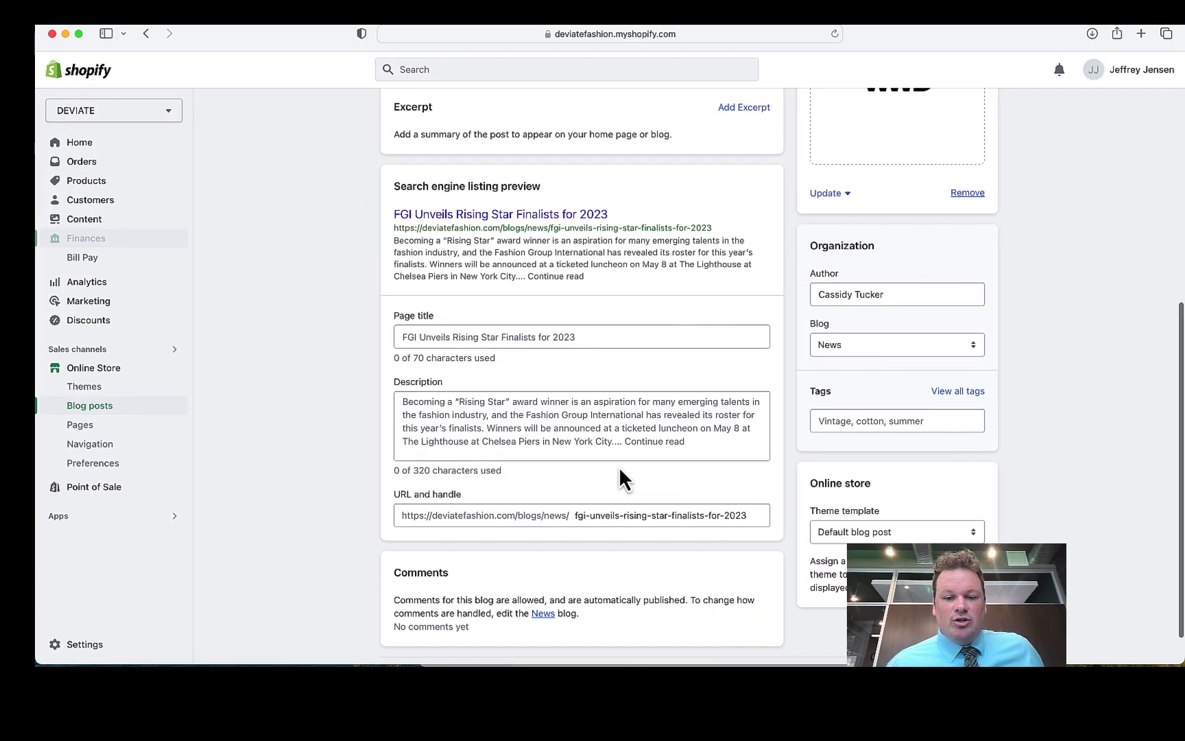
scroll(619, 466, "up", 5)
left_click(510, 329)
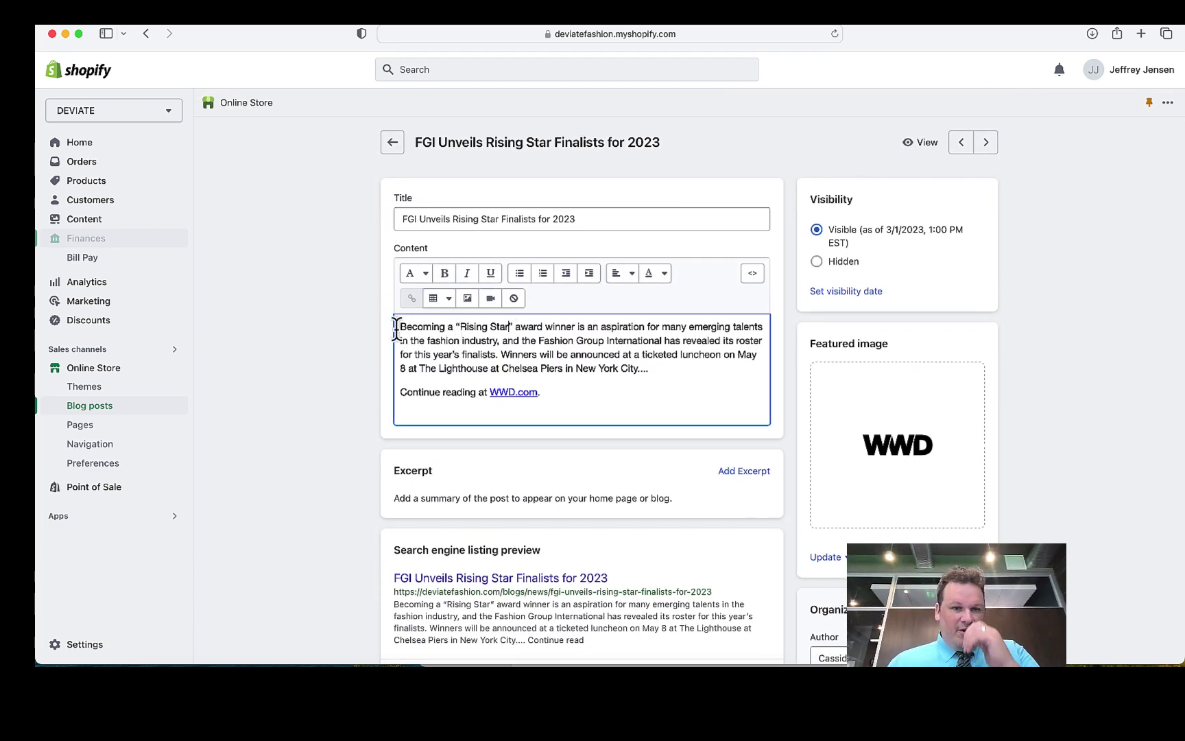
left_click_drag(404, 327, 512, 326)
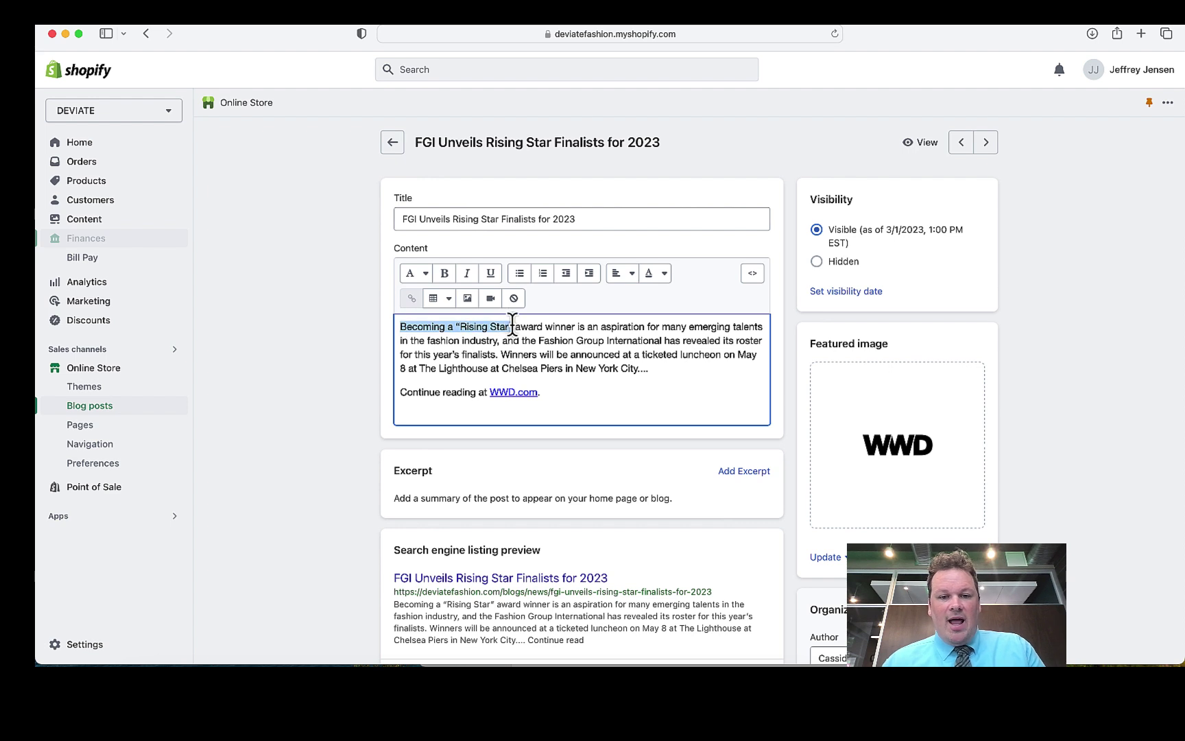
left_click(419, 273)
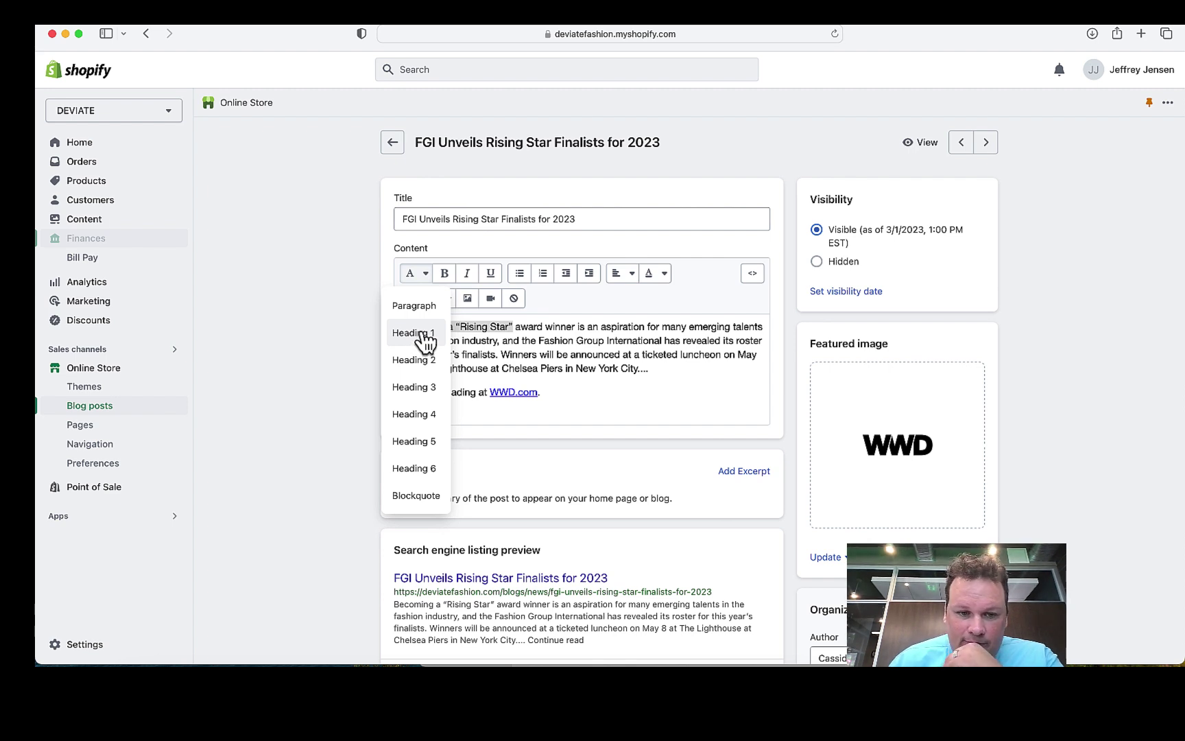
left_click(653, 389)
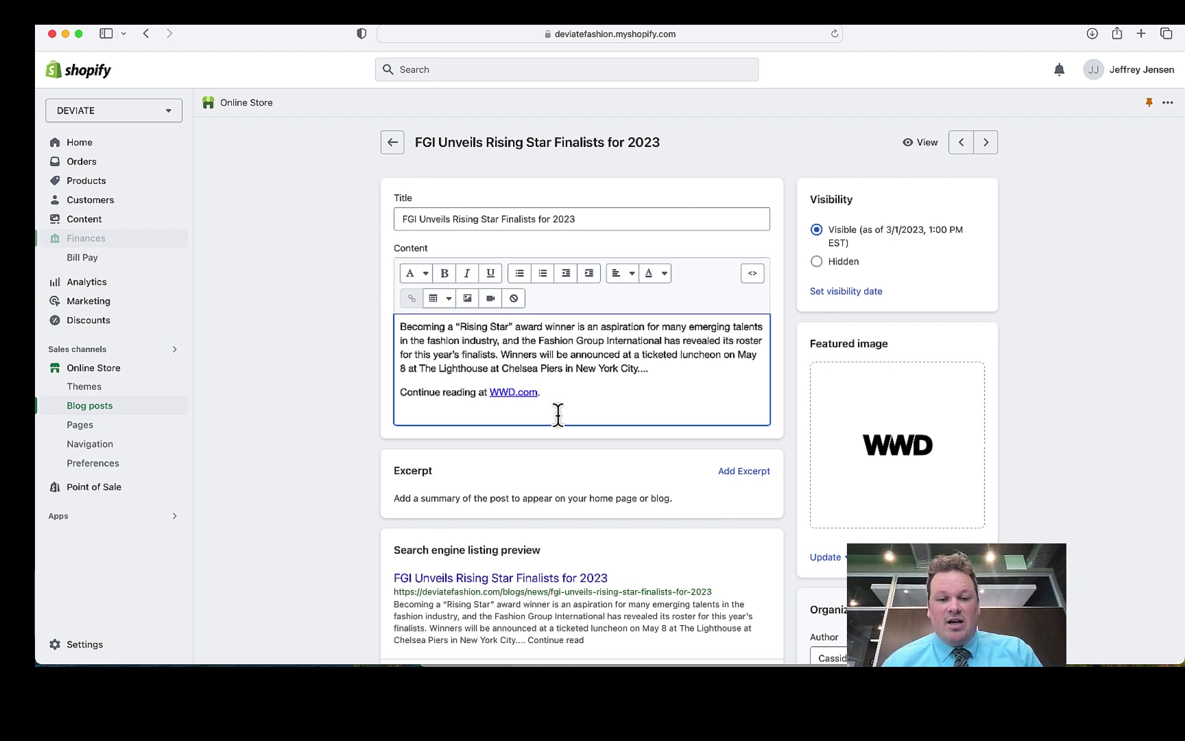
key("Return")
key("Return")
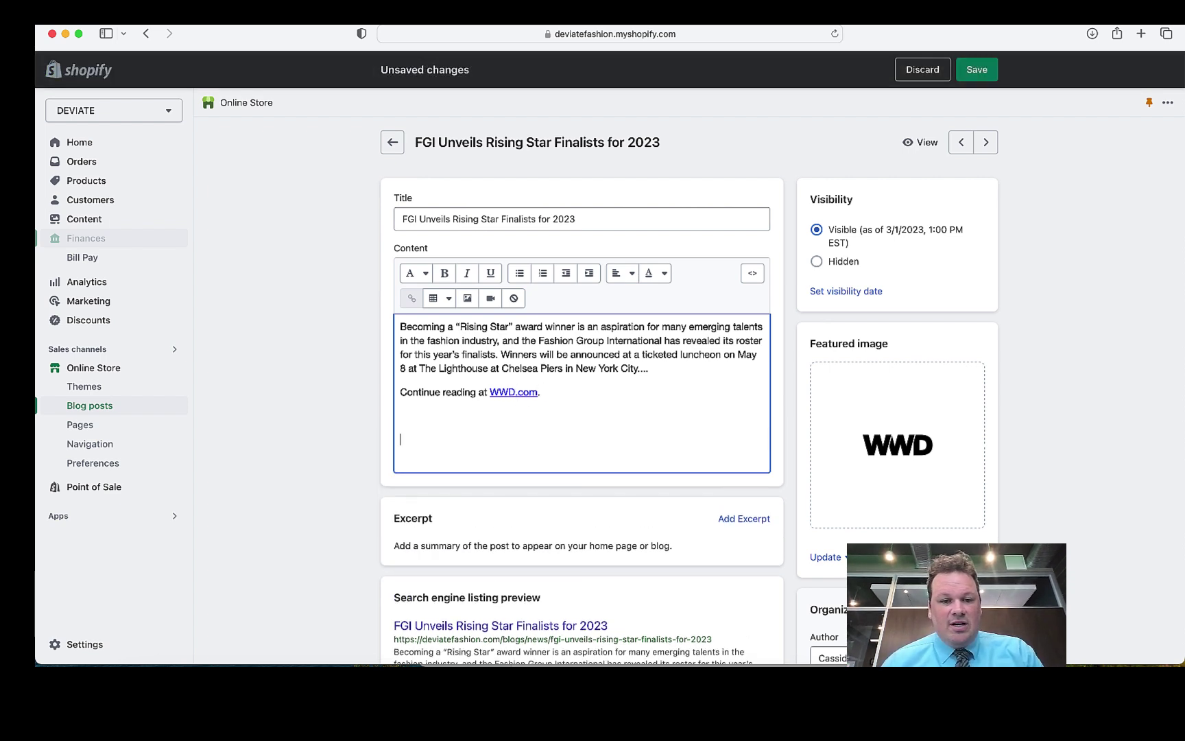
left_click(927, 70)
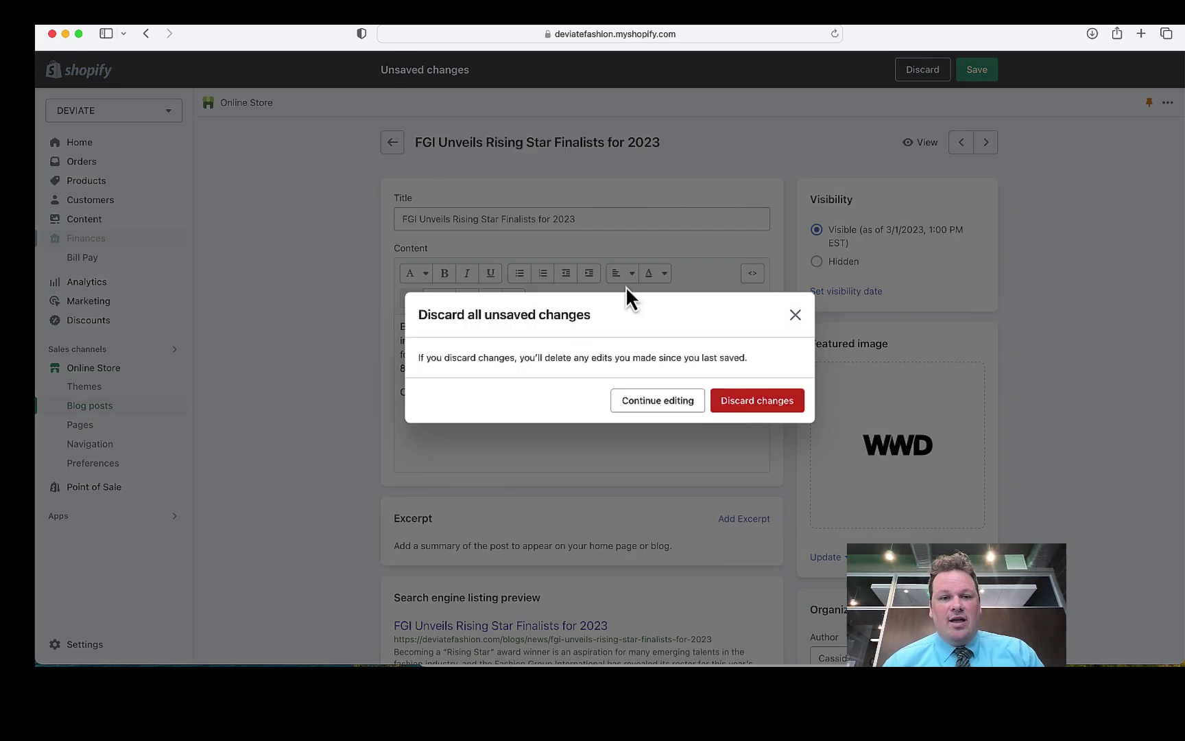
left_click(752, 396)
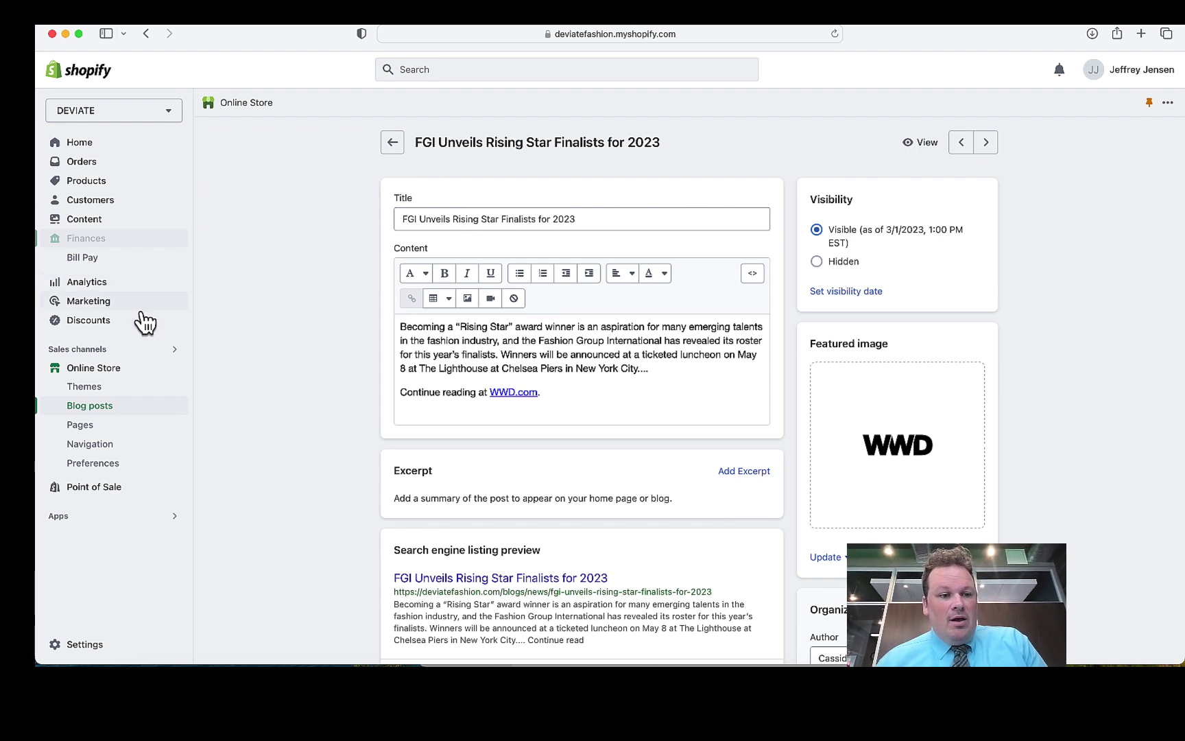
- Open the about us page and view heading formats for 'Deviate is a Detroit-based'
left_click(123, 427)
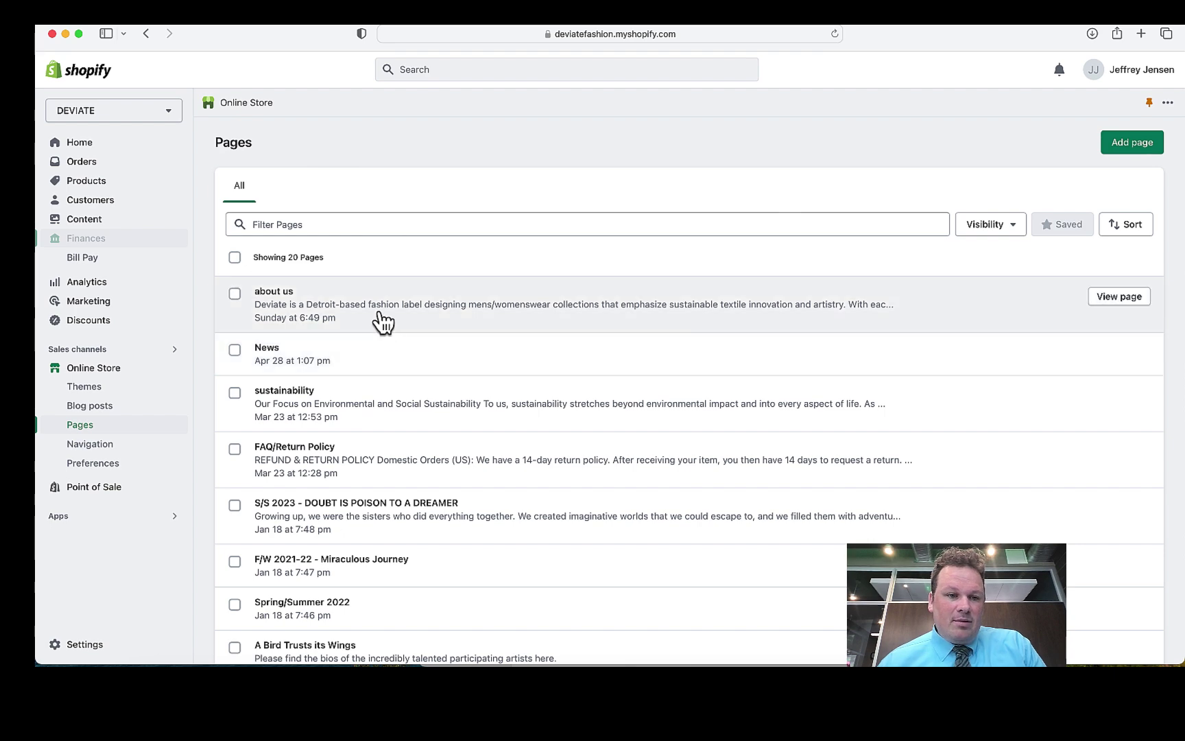
left_click(380, 312)
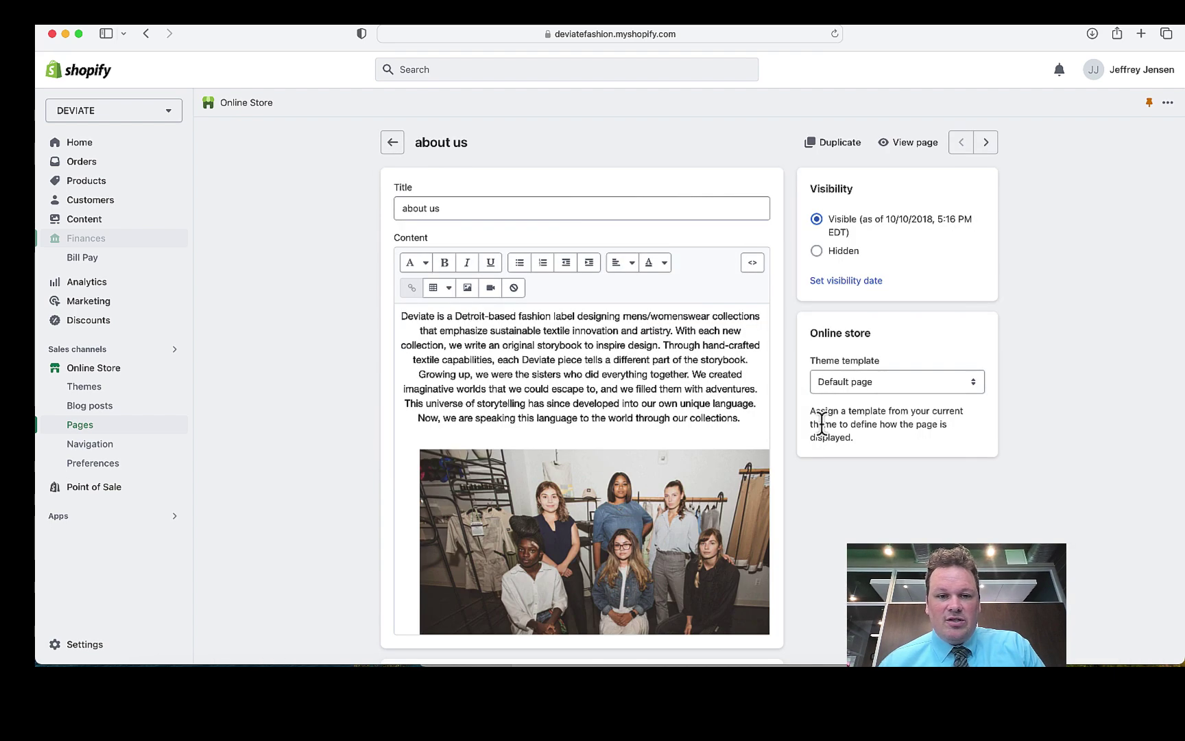
left_click_drag(402, 316, 516, 316)
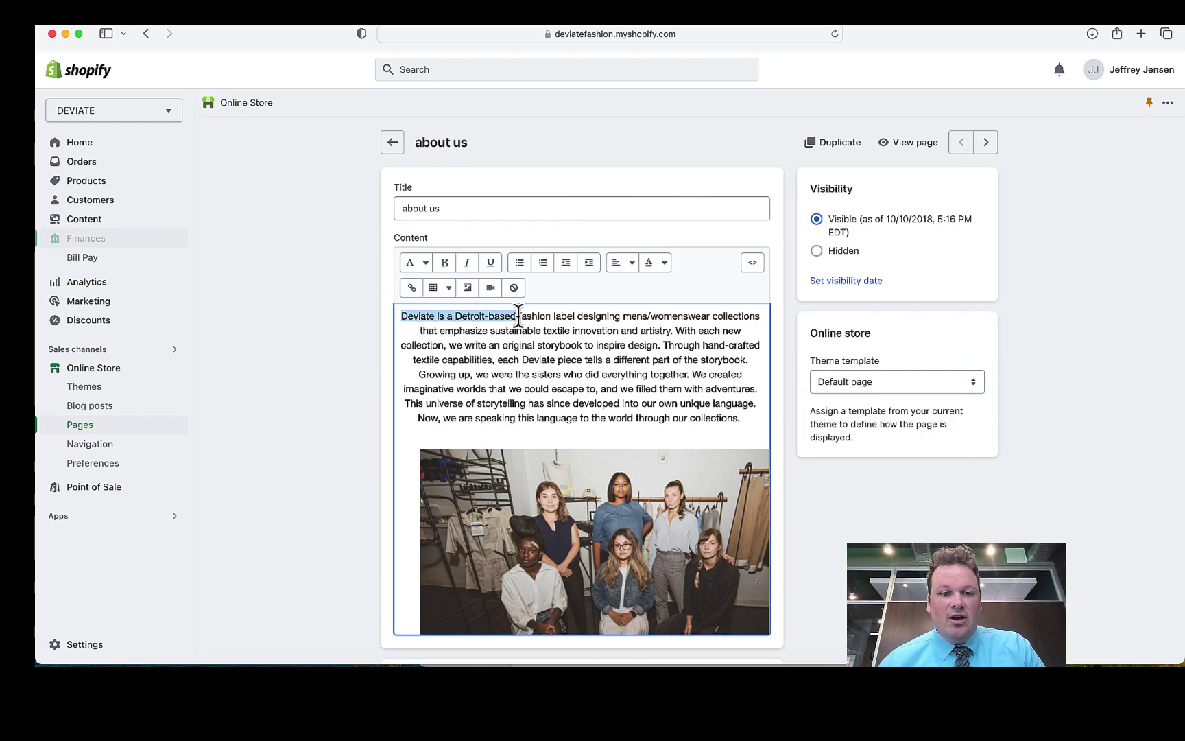
left_click(427, 263)
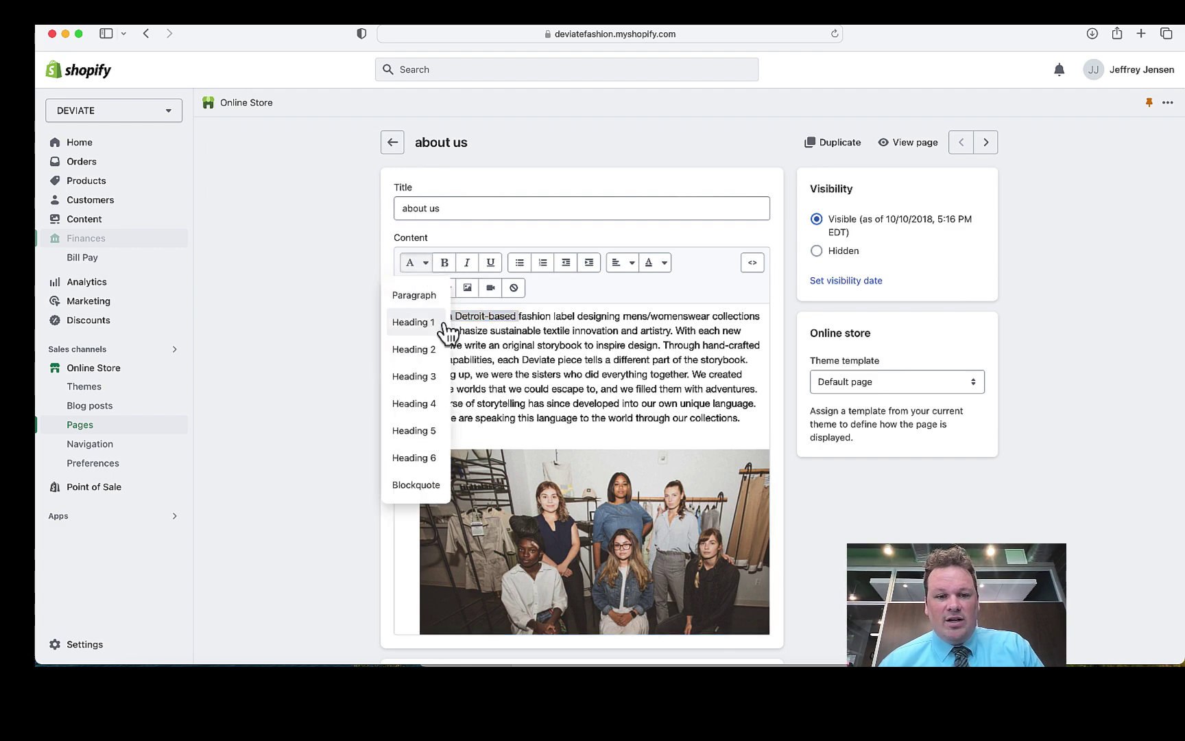
scroll(895, 374, "down", 1)
scroll(893, 362, "down", 3)
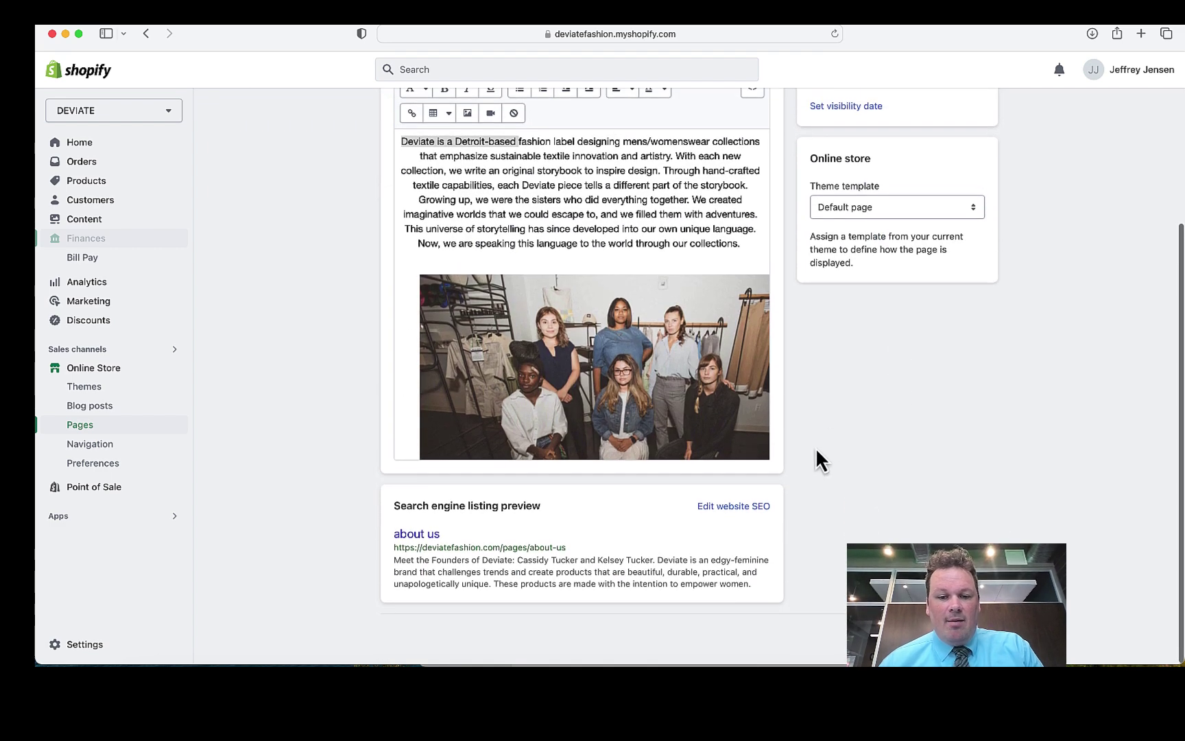
- Show the about us page's editable SEO title, 270-character description and about-us handle
left_click(734, 506)
scroll(654, 574, "down", 3)
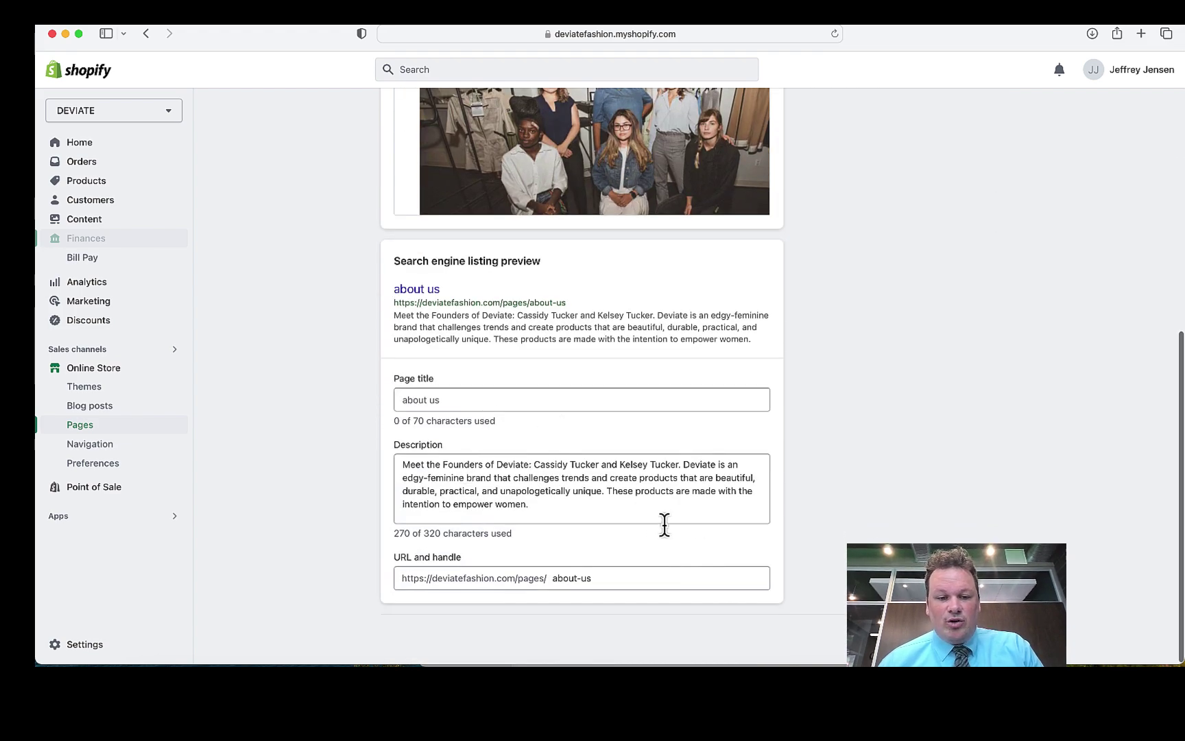
scroll(659, 541, "up", 5)
scroll(659, 542, "down", 2)
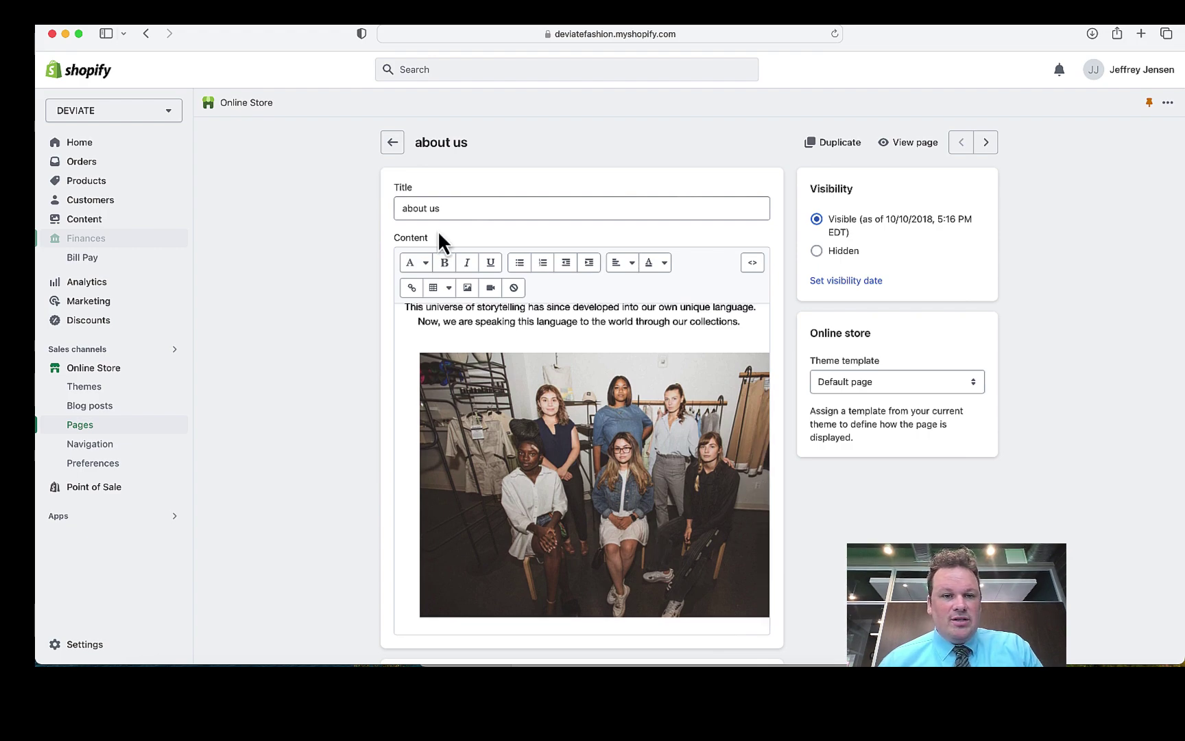
scroll(438, 232, "down", 5)
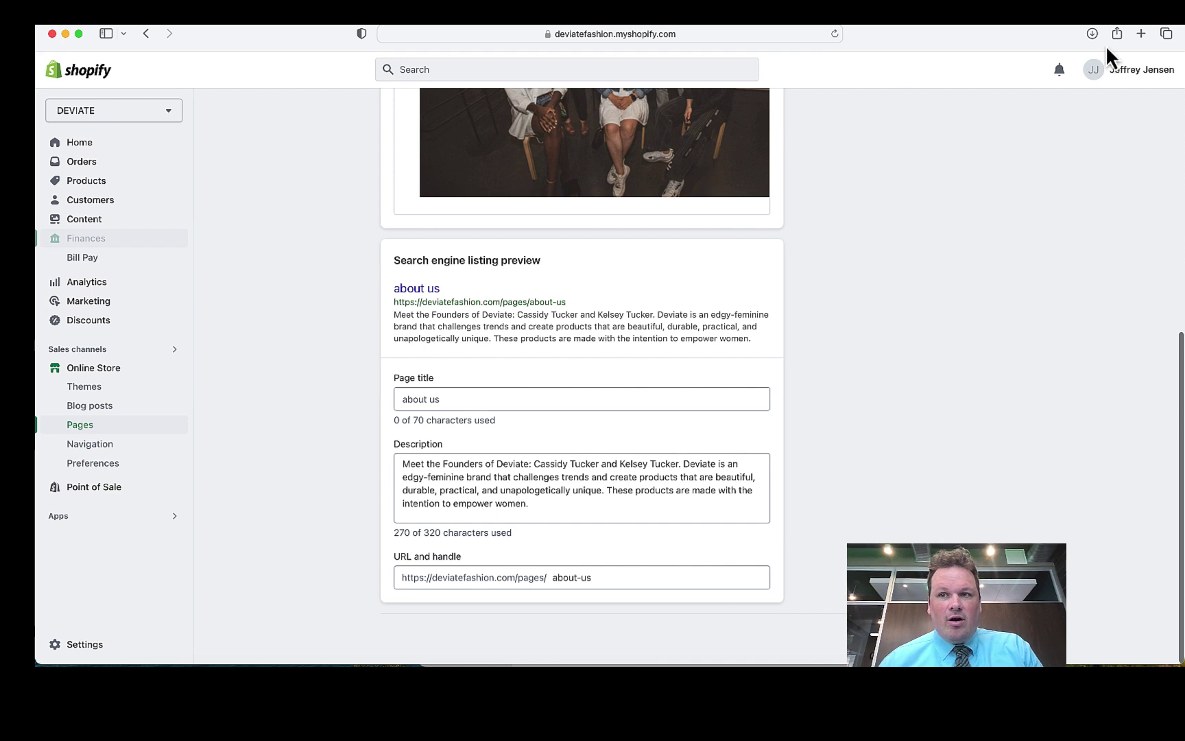